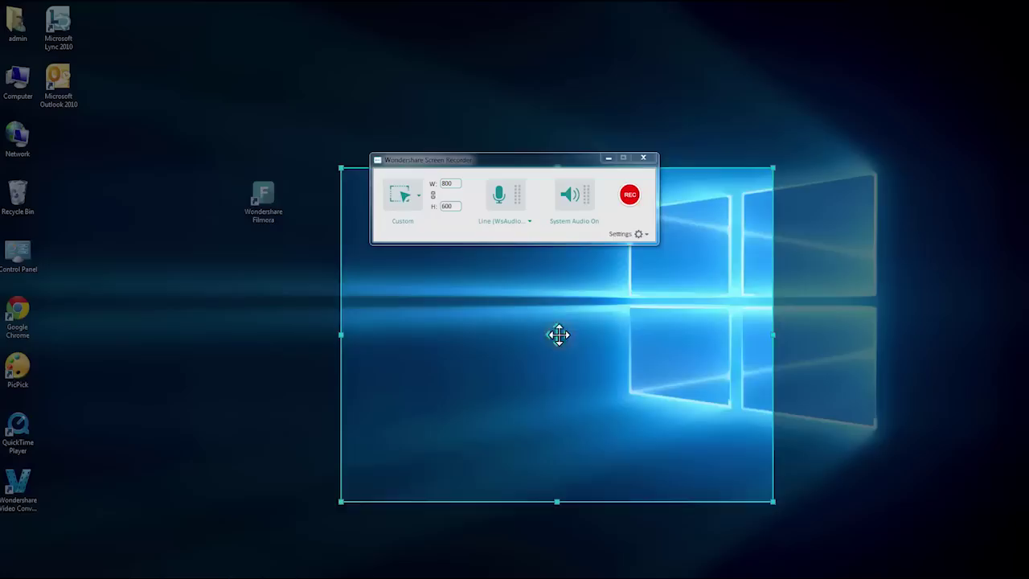
Reposition the capture frame over the desktop and start recording to trigger the five-second countdown
drag(555, 335, 530, 287)
click(629, 193)
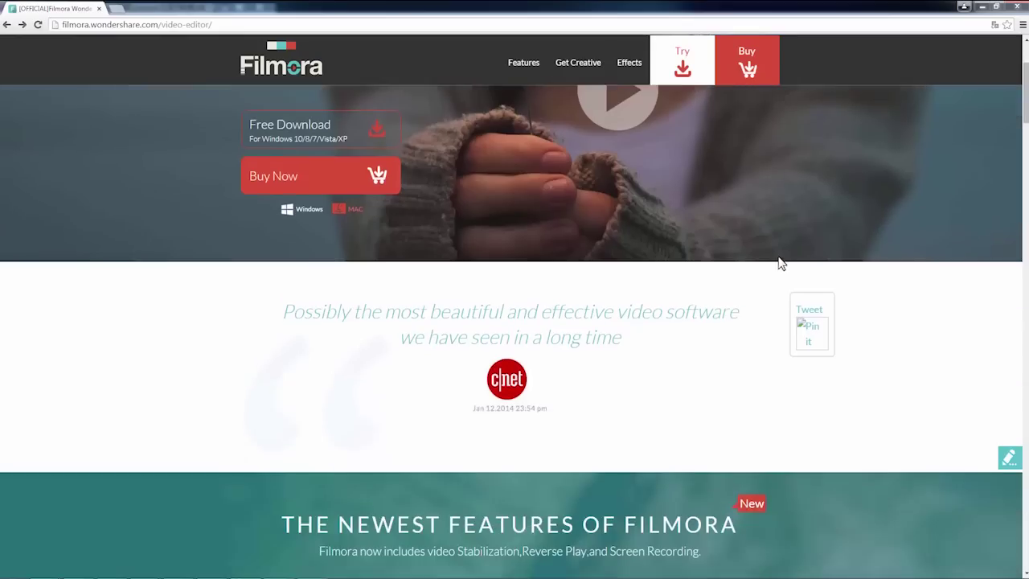
scroll(776, 260, down, 5)
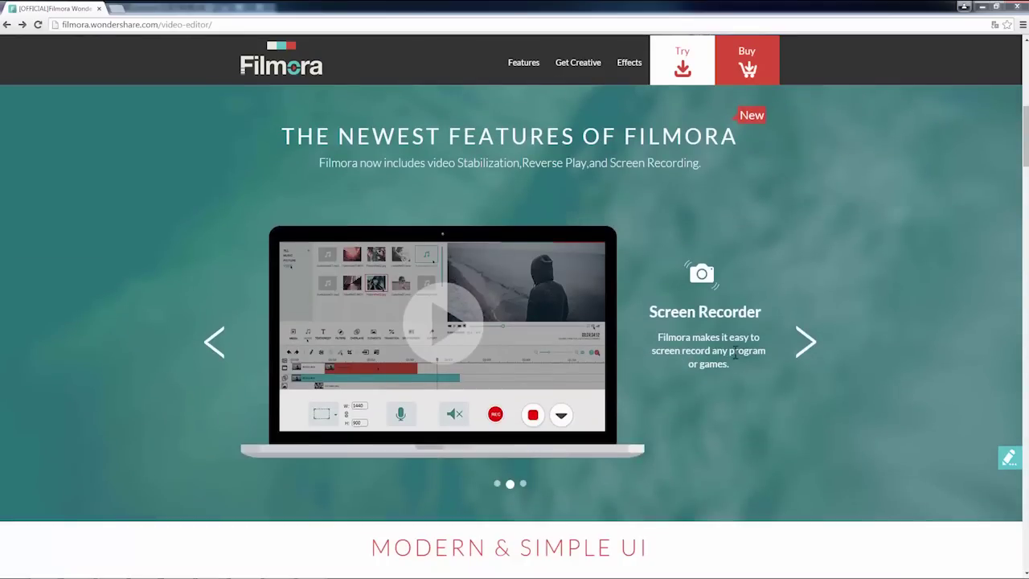
Advance the features carousel past Video Stabilization to Play In Reverse, then scroll back up
click(803, 344)
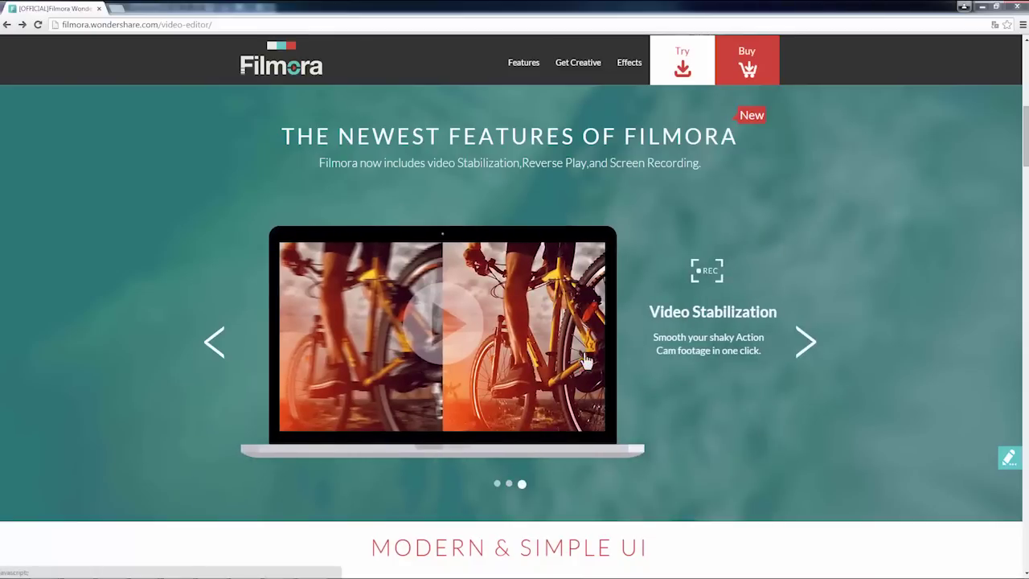
click(807, 348)
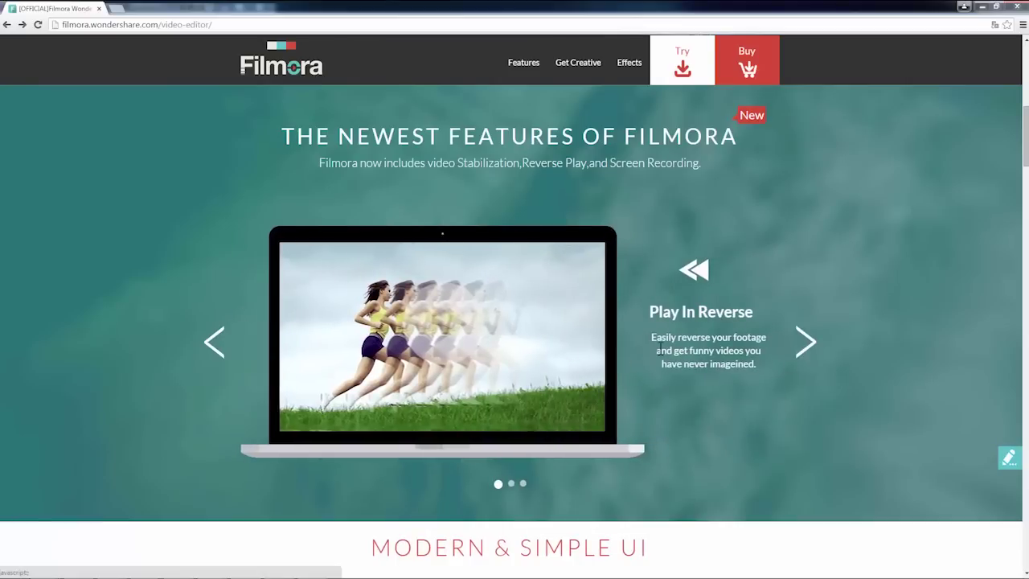
scroll(772, 341, up, 7)
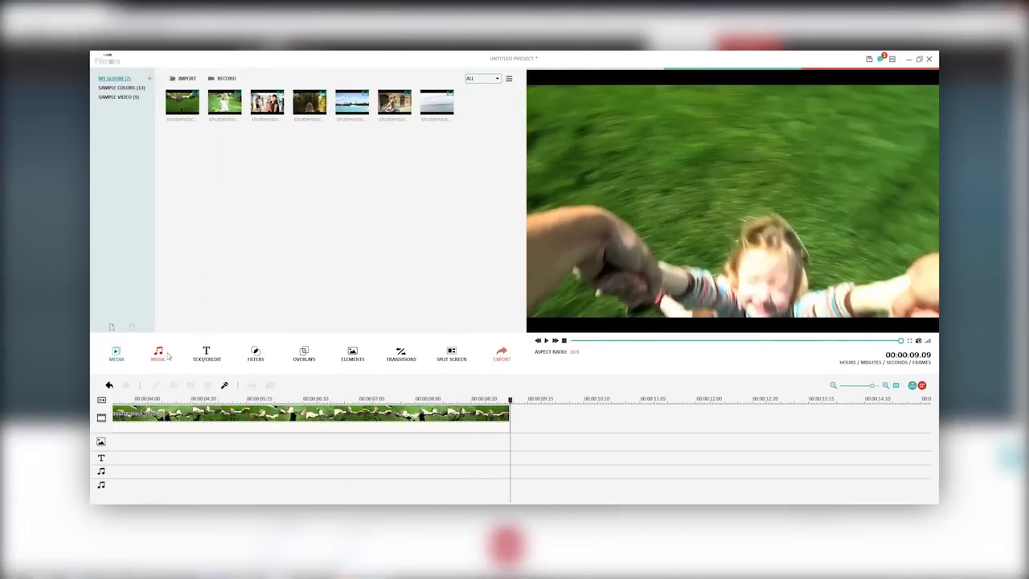
Drag the heart-overlay filter from the Filters library onto the timeline clip, then relaunch Filmora
click(161, 354)
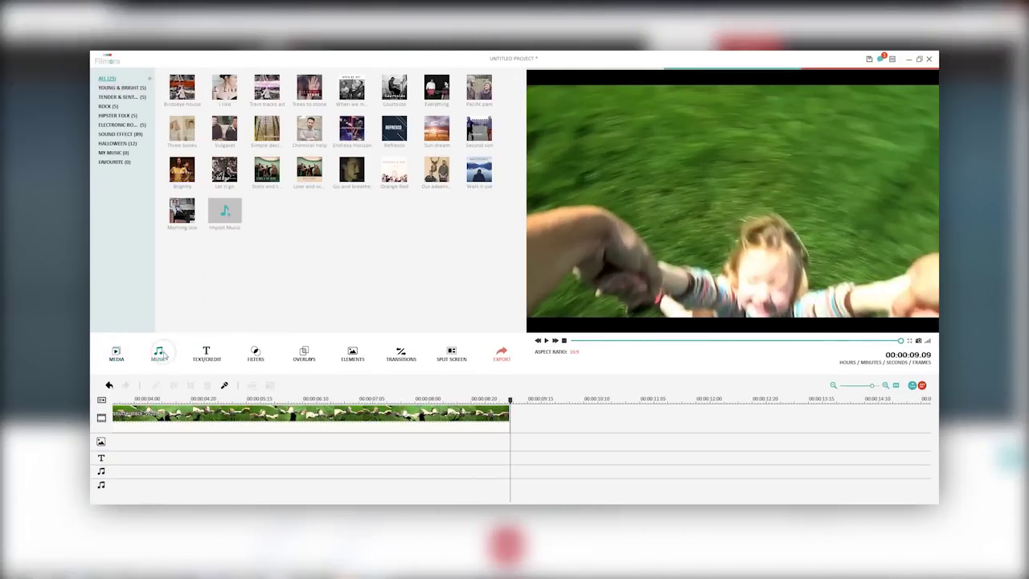
click(209, 352)
click(254, 355)
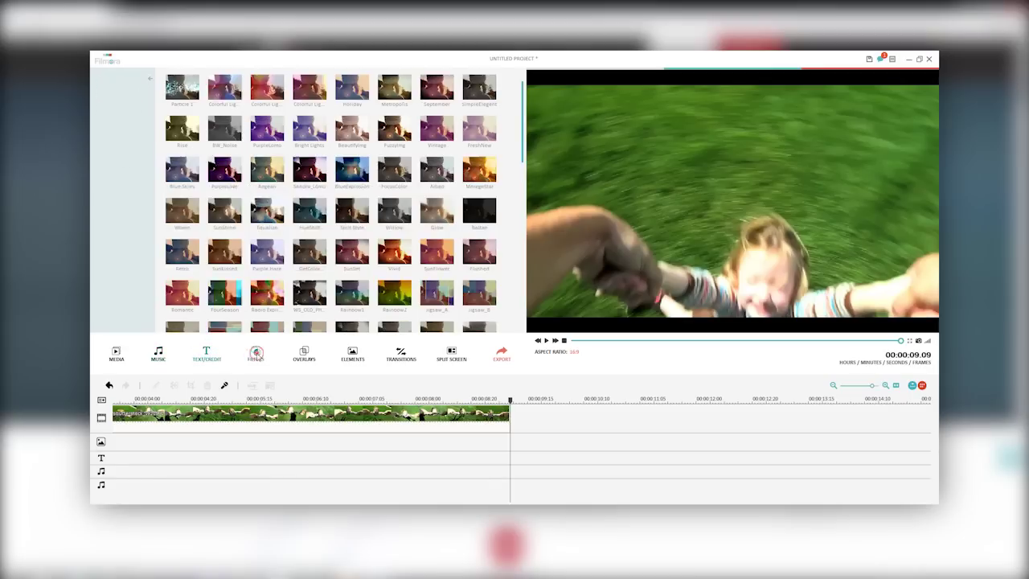
click(467, 167)
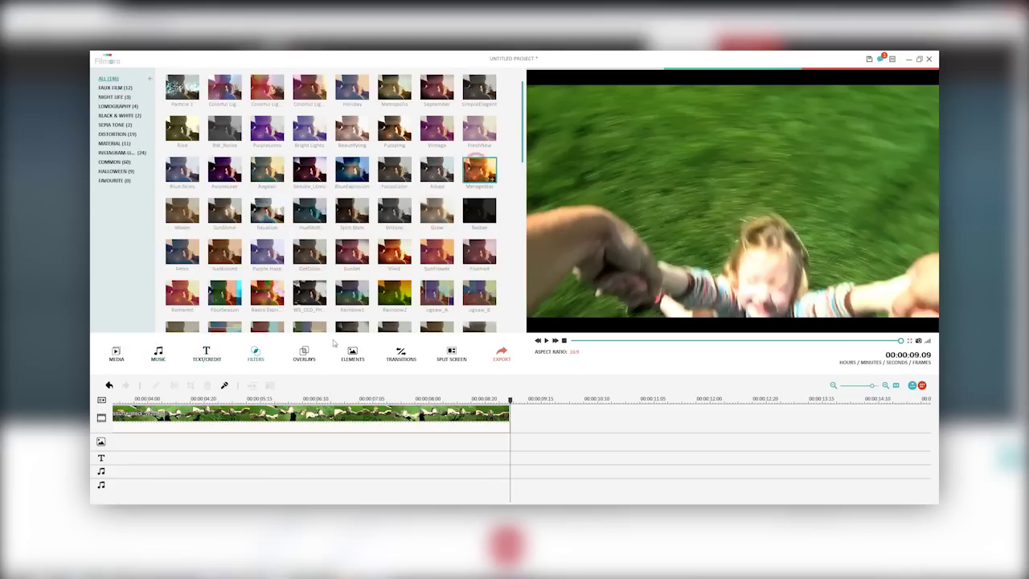
drag(466, 166, 164, 454)
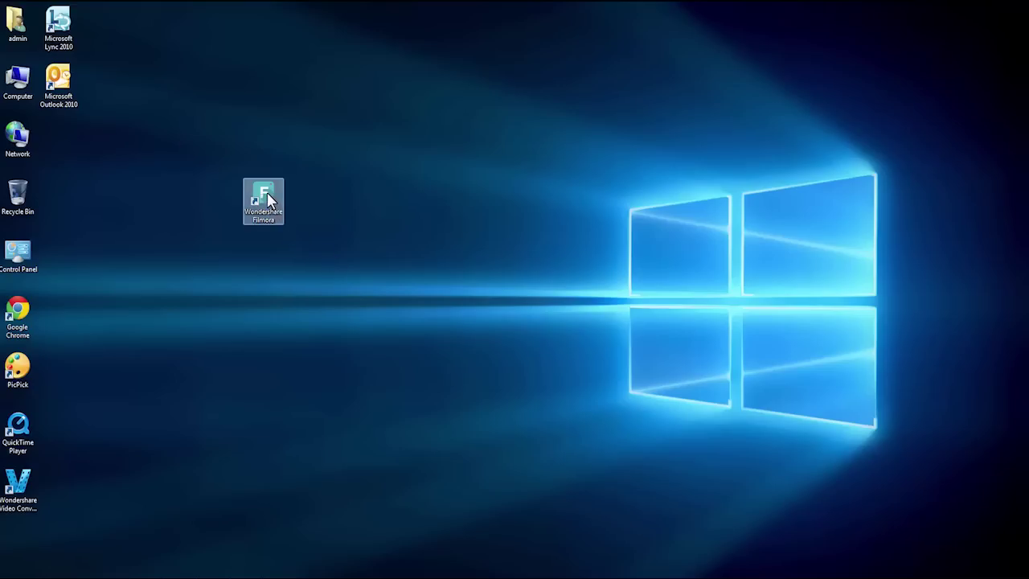
double_click(267, 200)
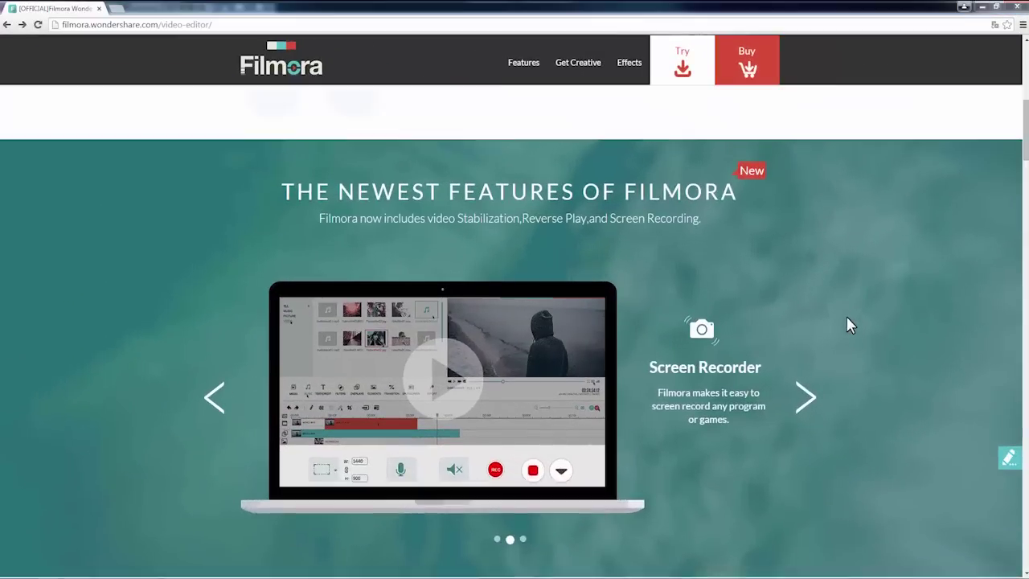
Scroll the Filmora web page back up to the top download banner
scroll(849, 325, up, 2)
scroll(850, 325, up, 5)
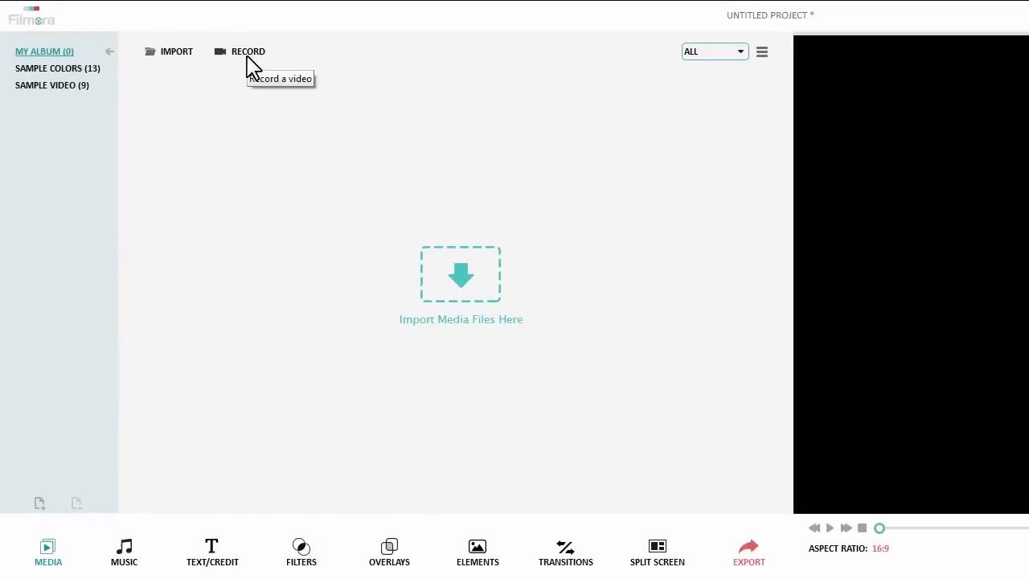
Open Wondershare Screen Recorder via the Media tab's RECORD > Record PC Screen option
click(247, 53)
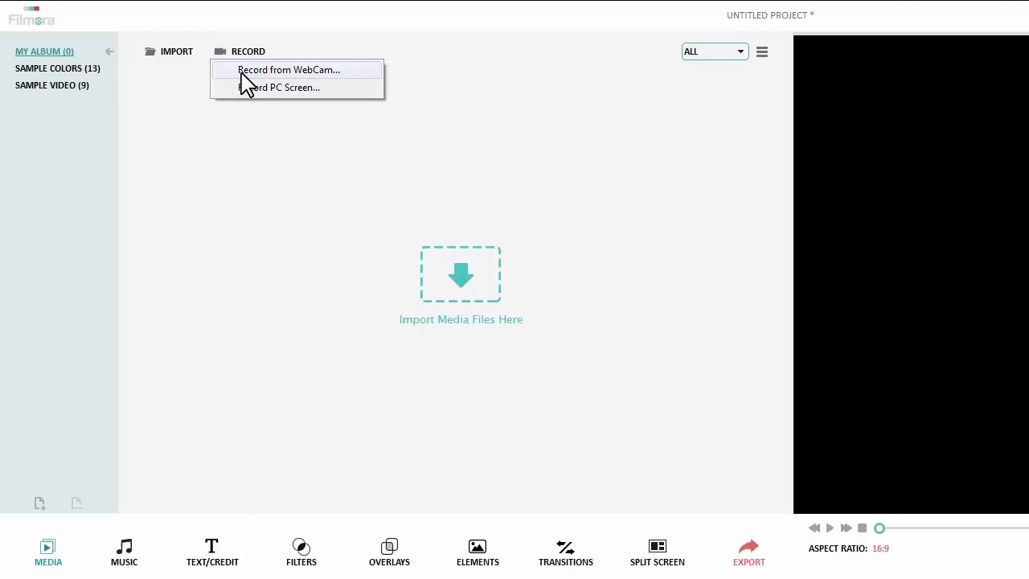
click(303, 89)
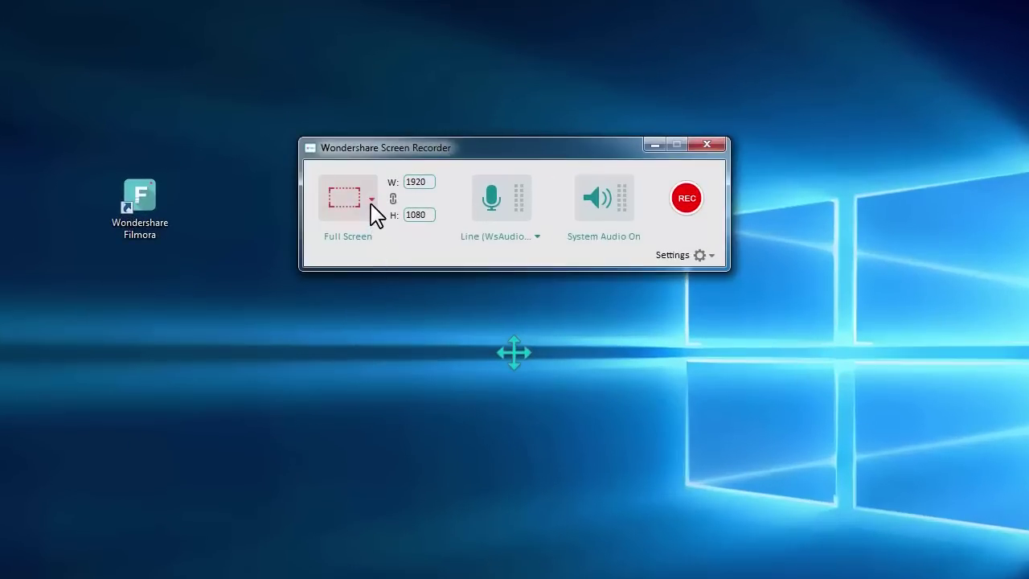
Switch the capture mode to Custom with width 800 and height 600
click(371, 202)
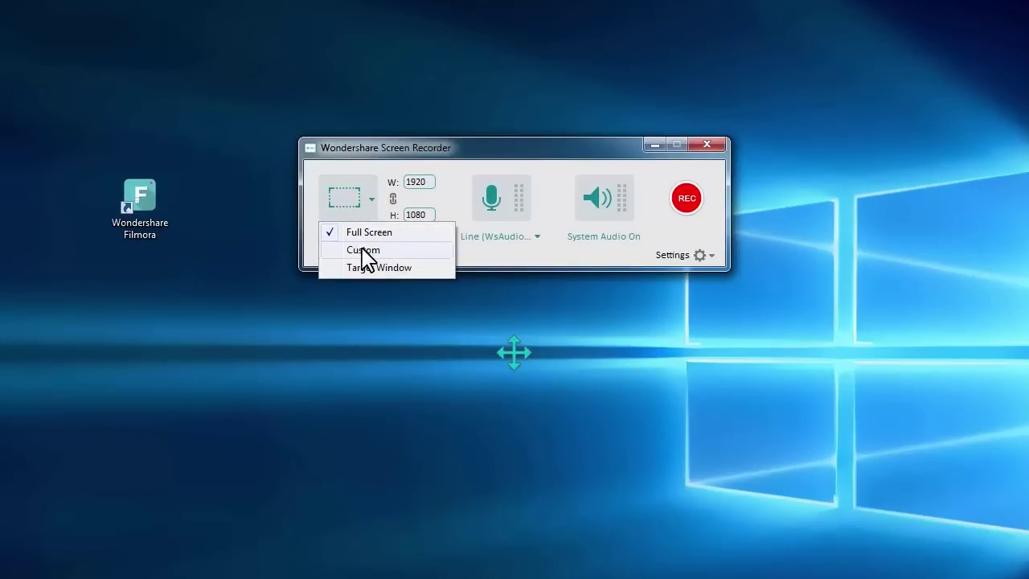
click(363, 250)
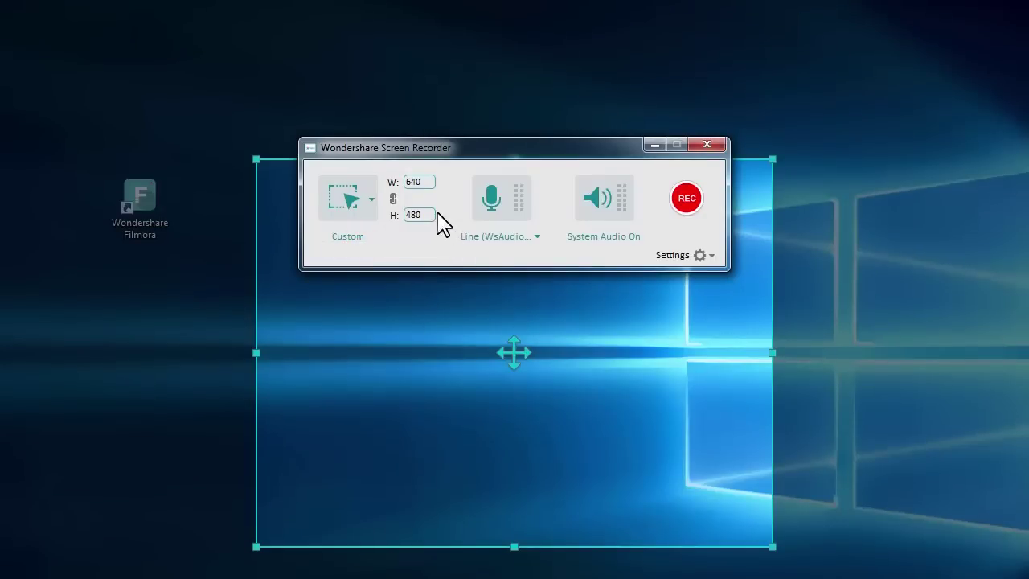
double_click(426, 181)
text(800)
double_click(416, 214)
text(600)
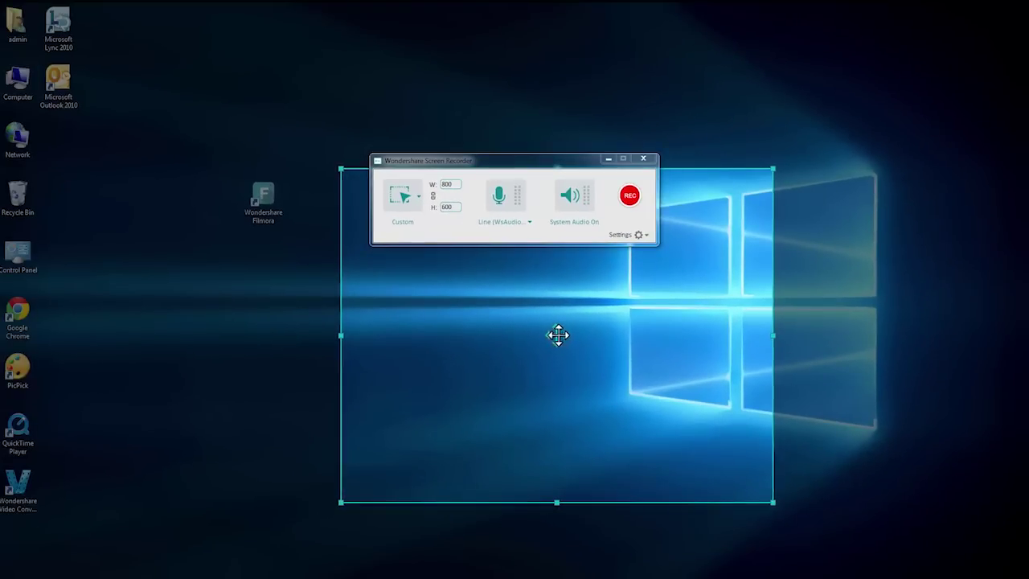
Move and resize the custom capture frame with locked aspect ratio to 1125 × 621
drag(555, 335, 530, 288)
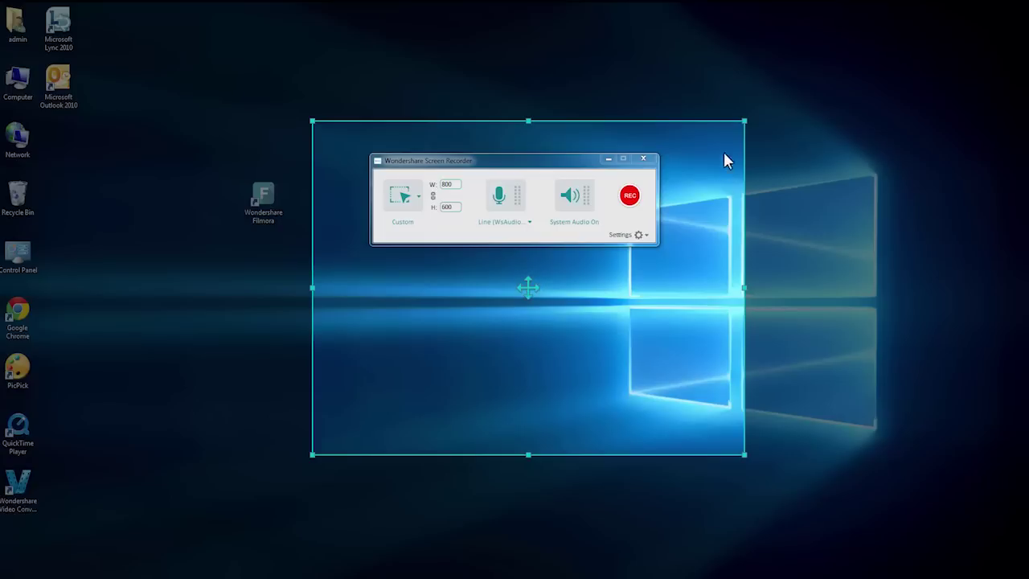
drag(744, 122, 805, 87)
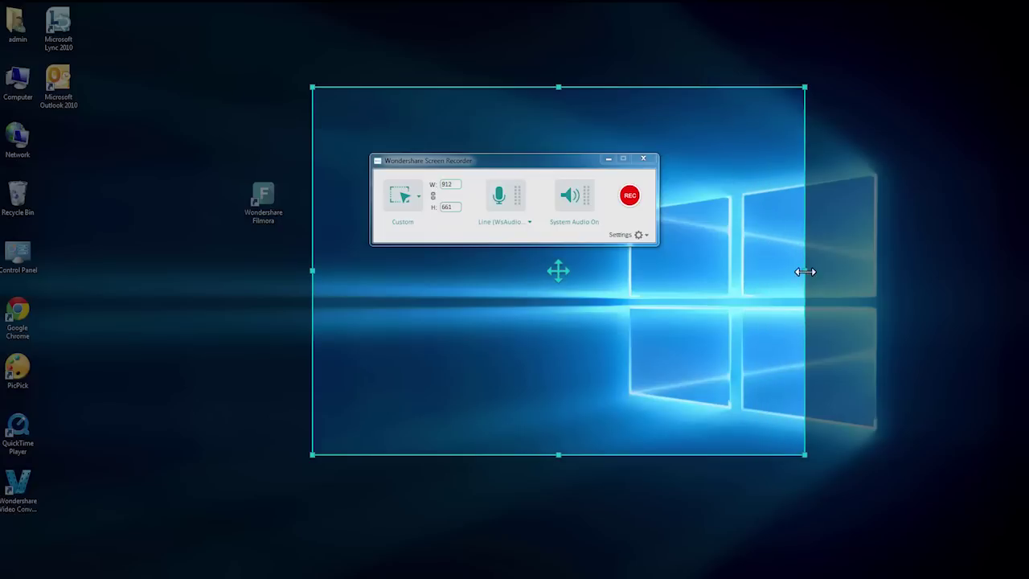
drag(804, 272, 848, 271)
drag(311, 271, 203, 270)
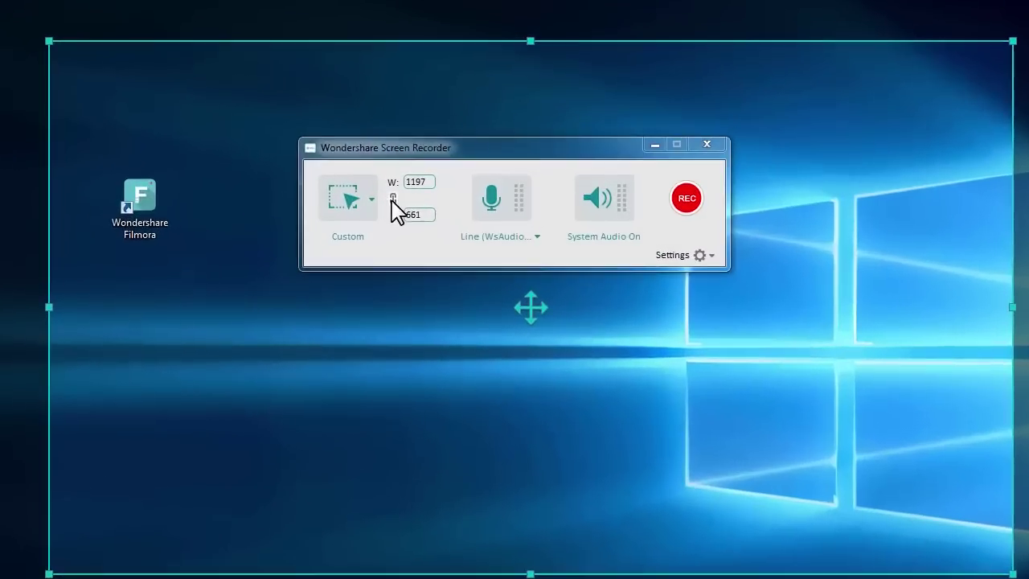
click(432, 195)
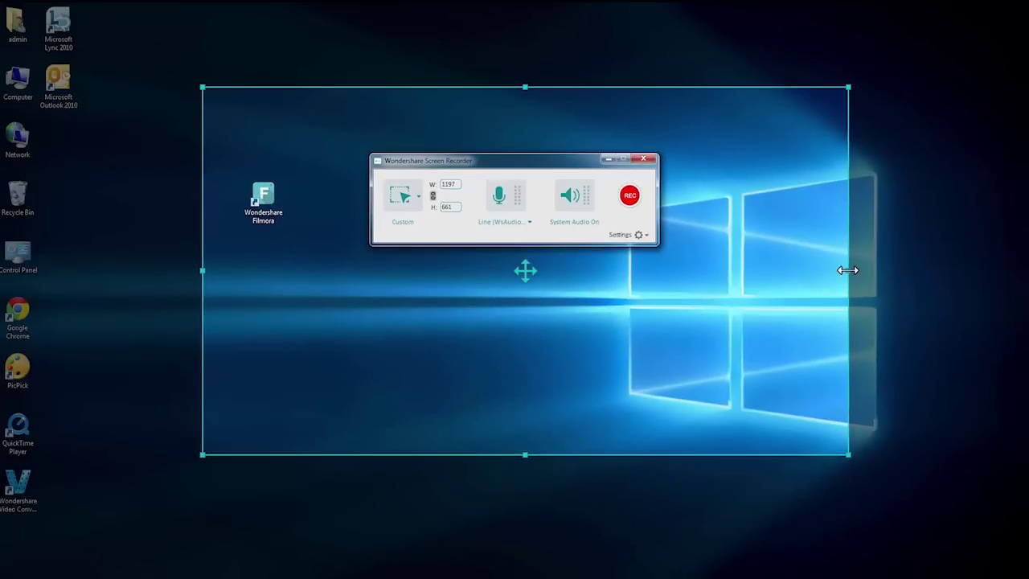
drag(848, 270, 760, 300)
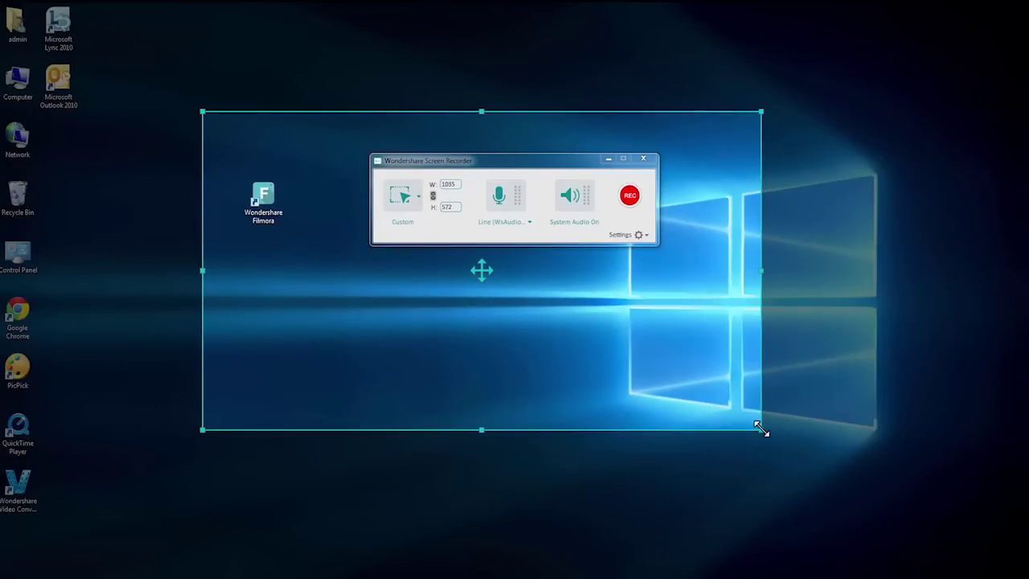
drag(761, 428, 755, 454)
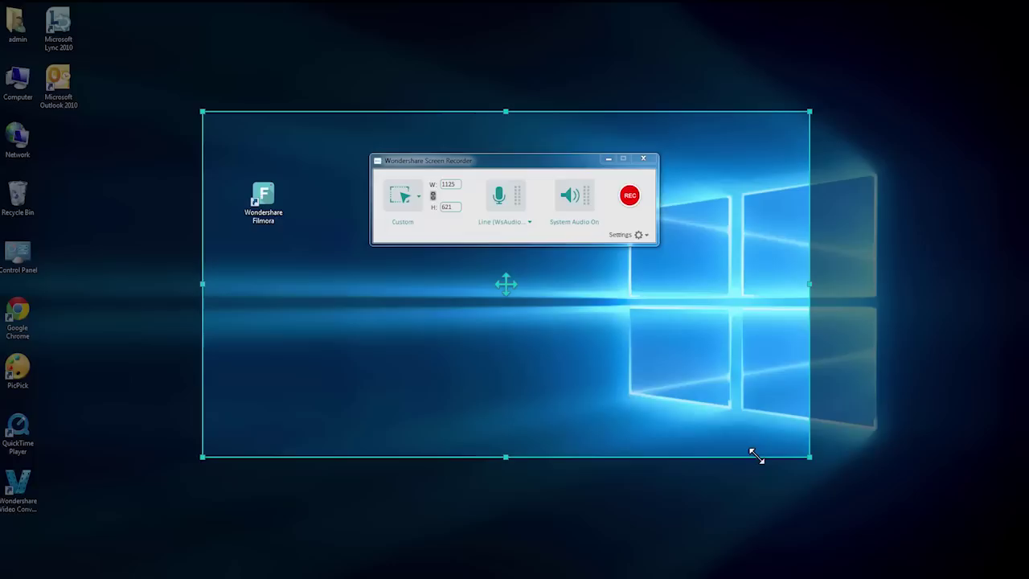
click(417, 198)
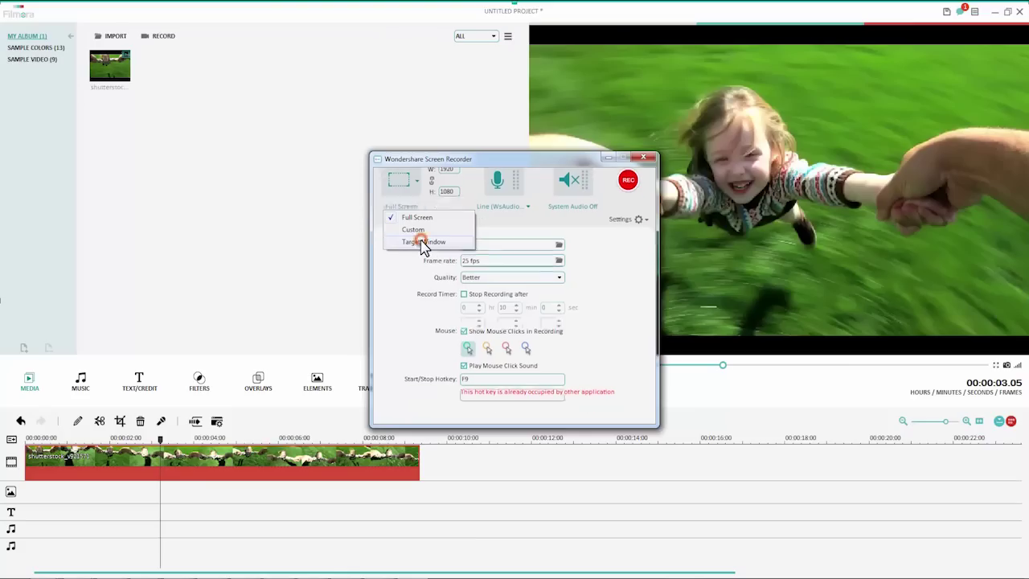
Try Target Window mode over Filmora, then drag a 1401 × 813 capture area across the desktop
click(421, 244)
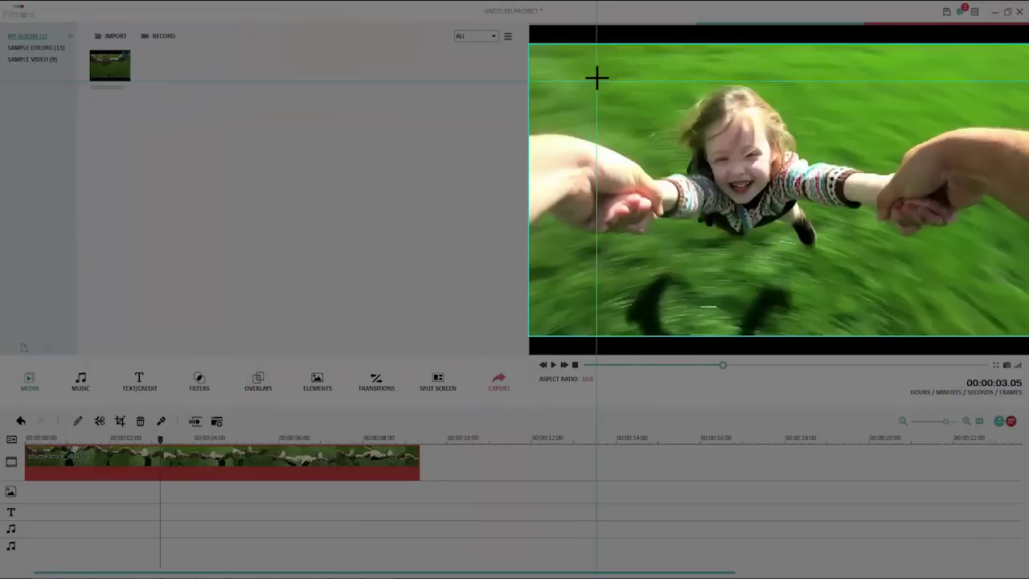
drag(597, 76, 914, 285)
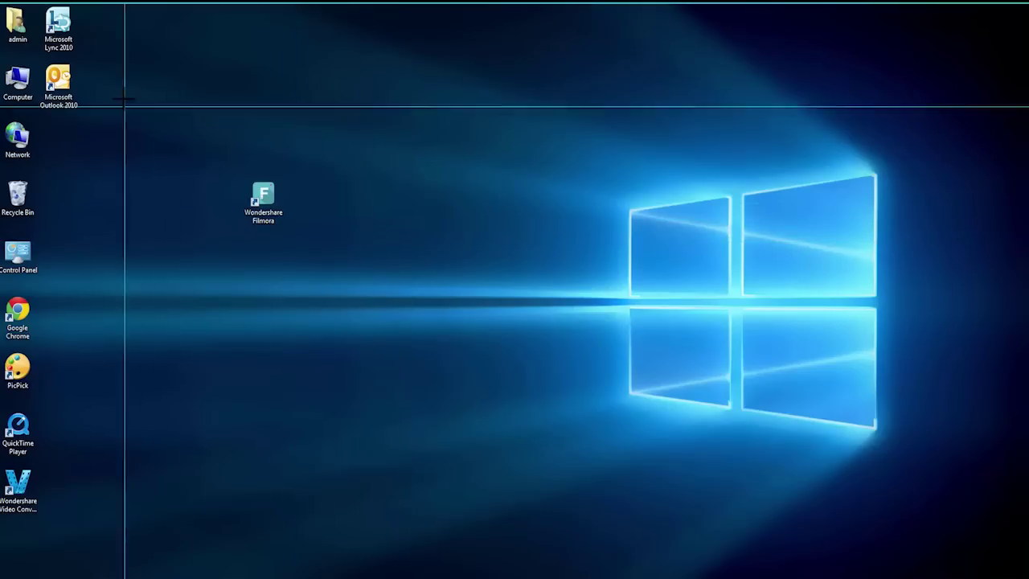
drag(123, 86, 879, 536)
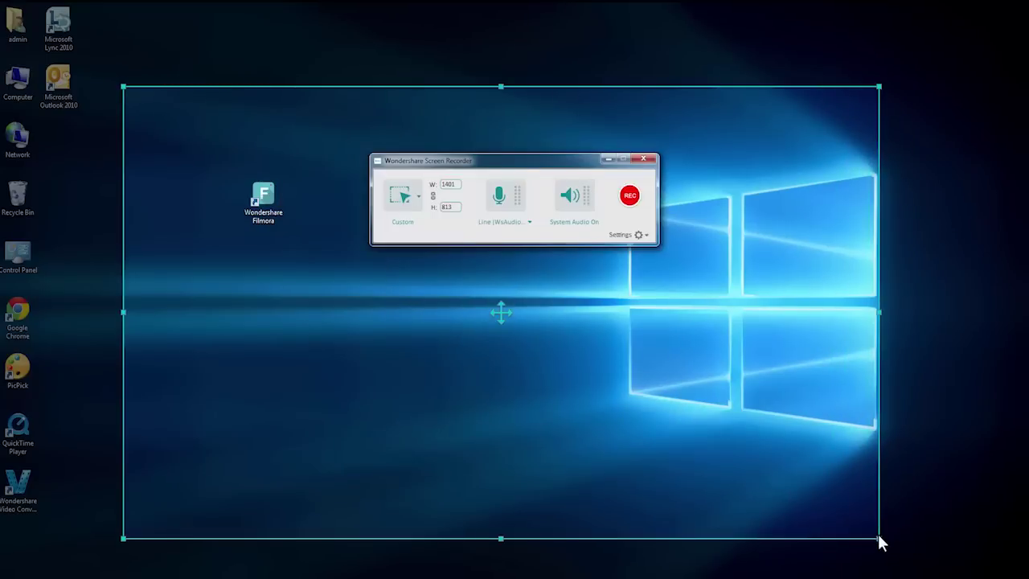
click(411, 201)
Switch capture to Full Screen 1920 × 1080 and toggle microphone and System Audio, leaving System Audio on
click(413, 215)
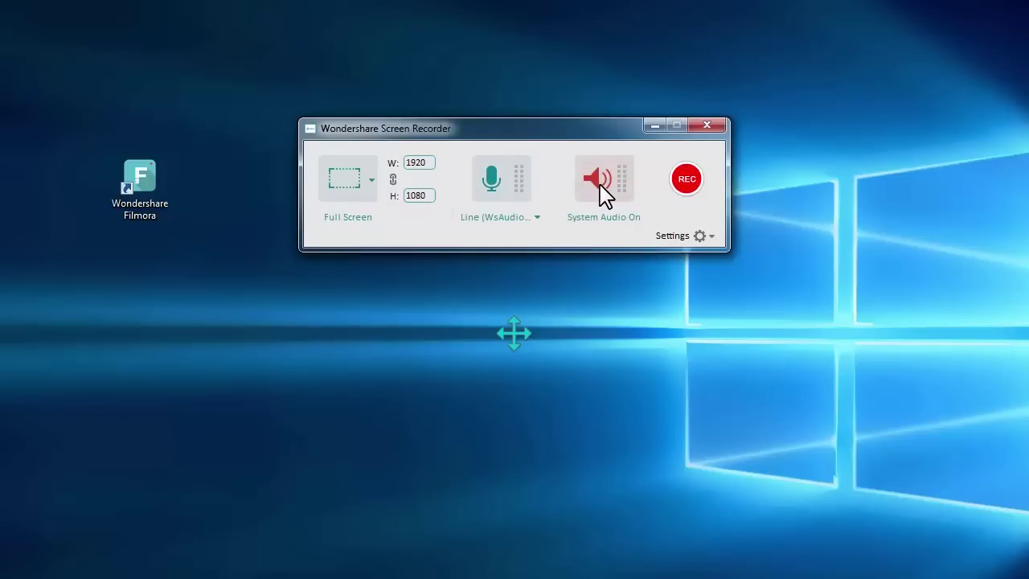
click(508, 192)
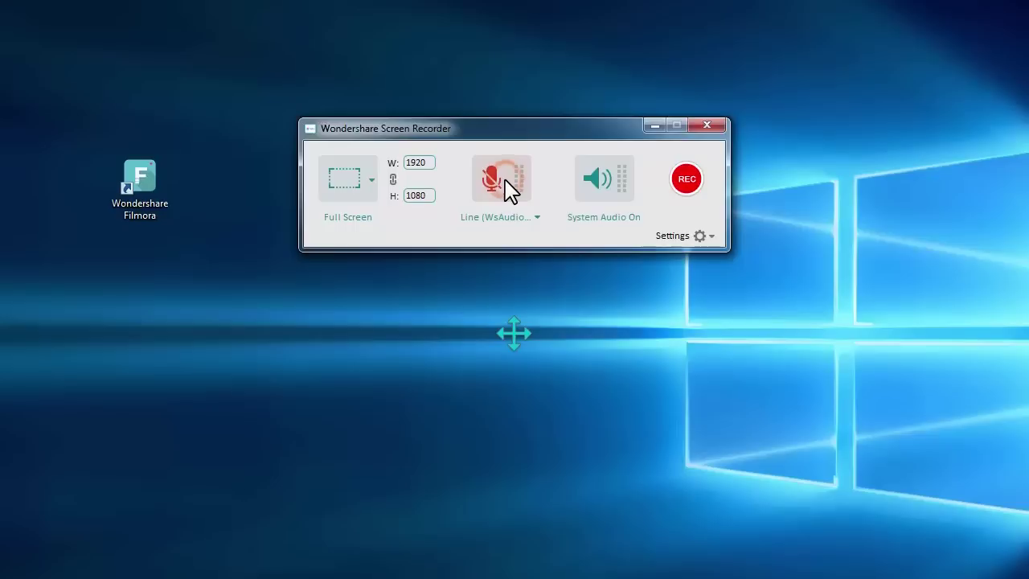
click(603, 189)
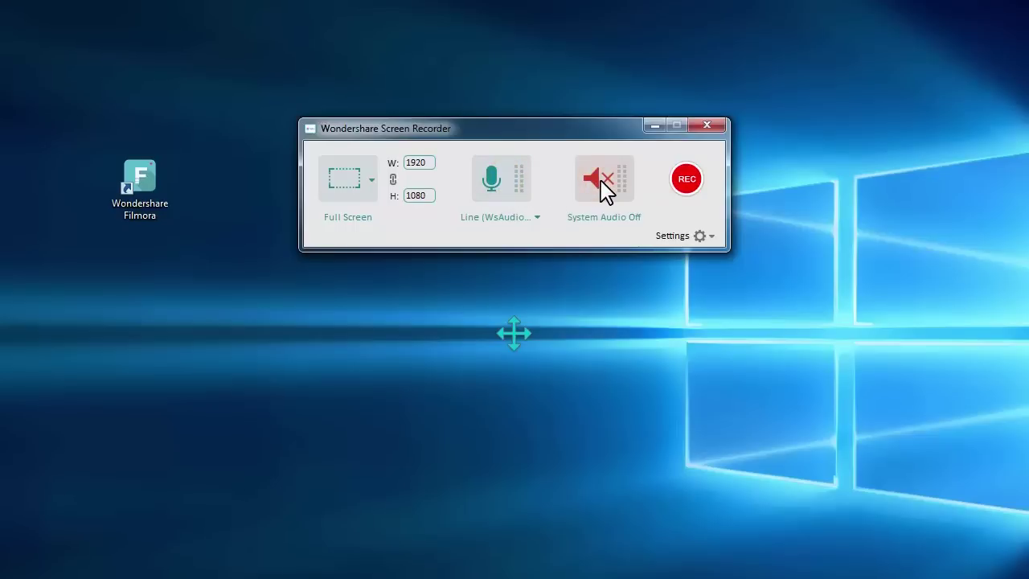
click(604, 189)
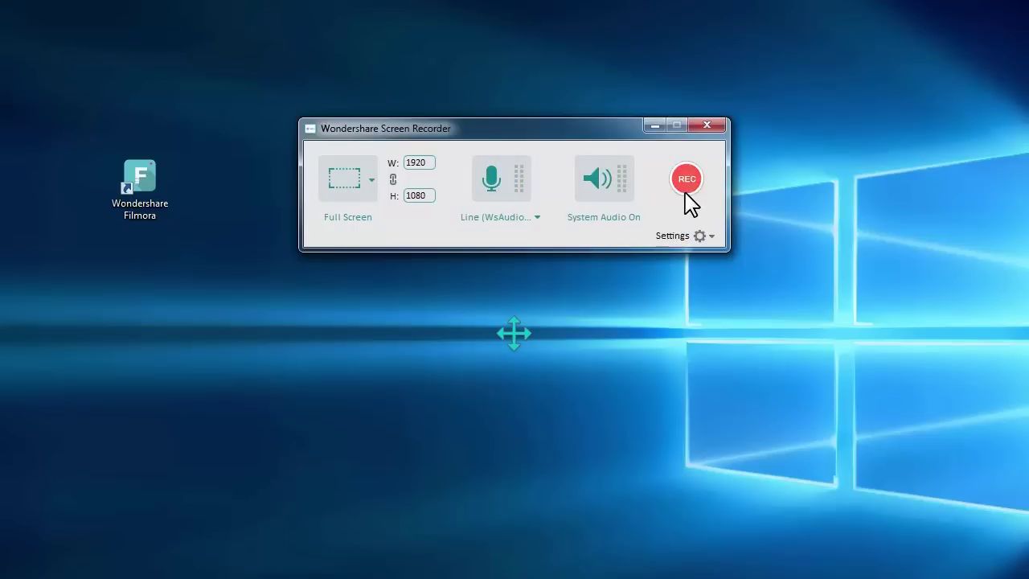
Open Settings and confirm the save folder, 25 fps frame rate and Best quality
click(710, 234)
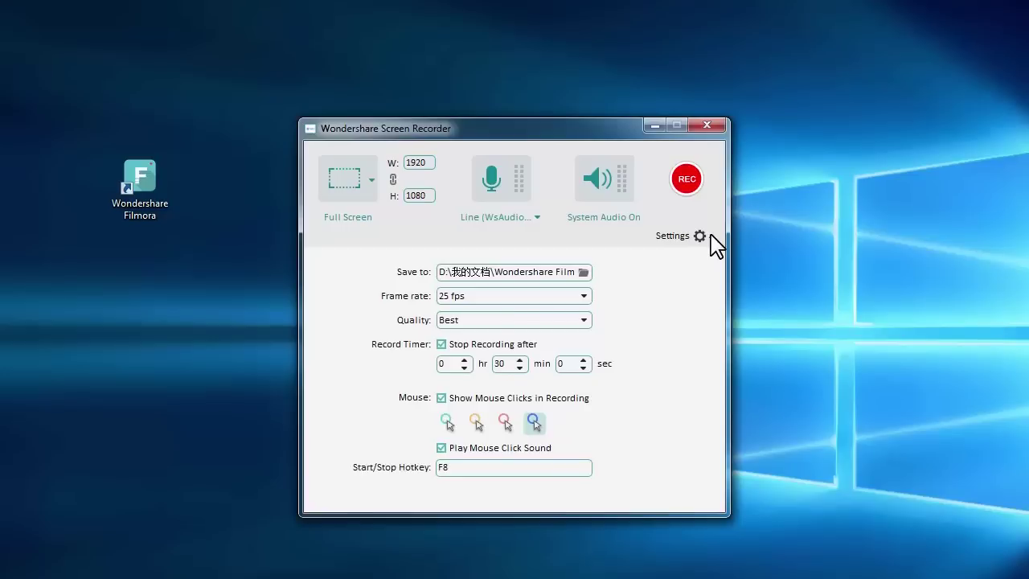
click(584, 273)
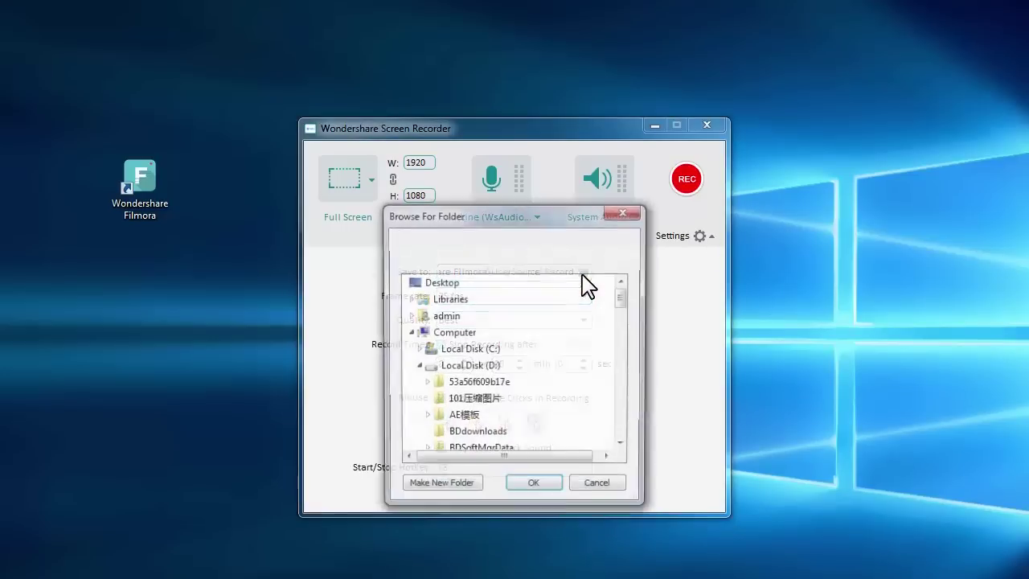
click(626, 214)
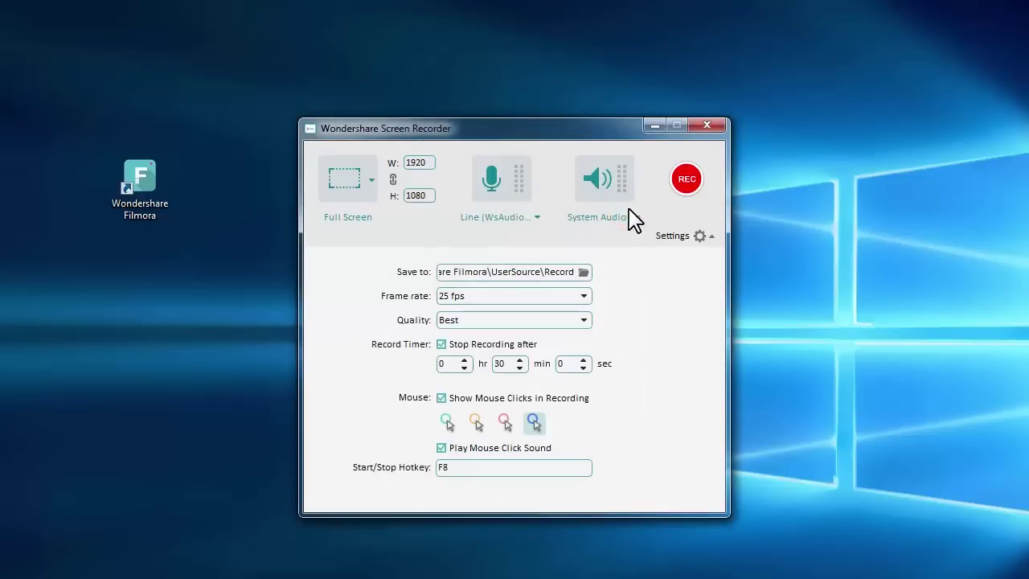
click(582, 297)
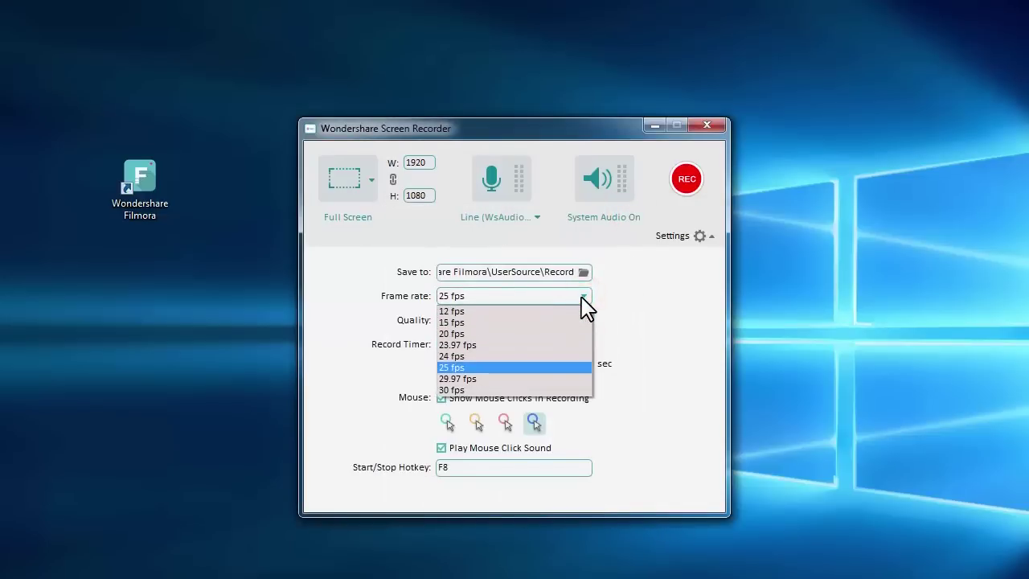
click(584, 299)
click(585, 321)
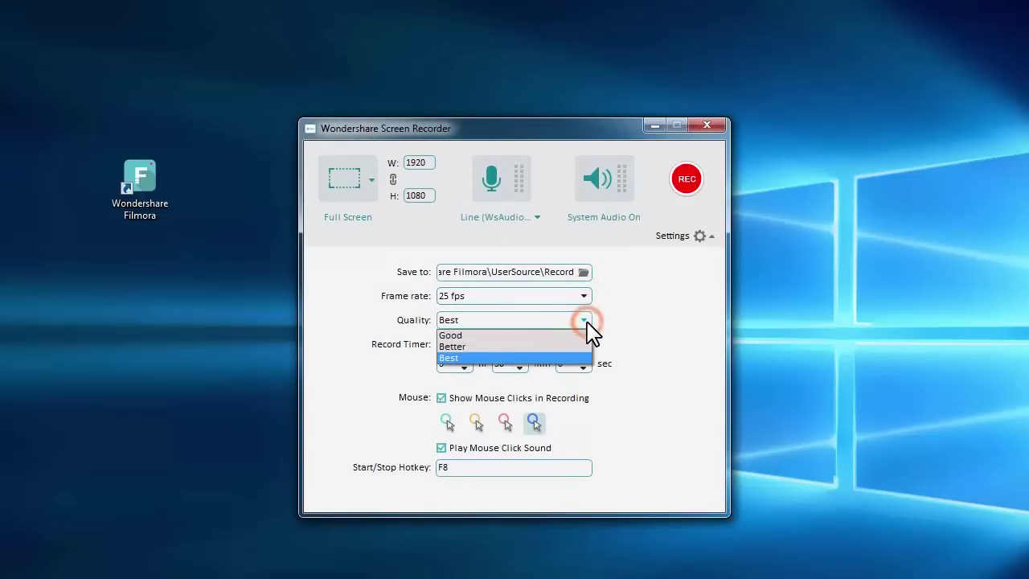
click(587, 323)
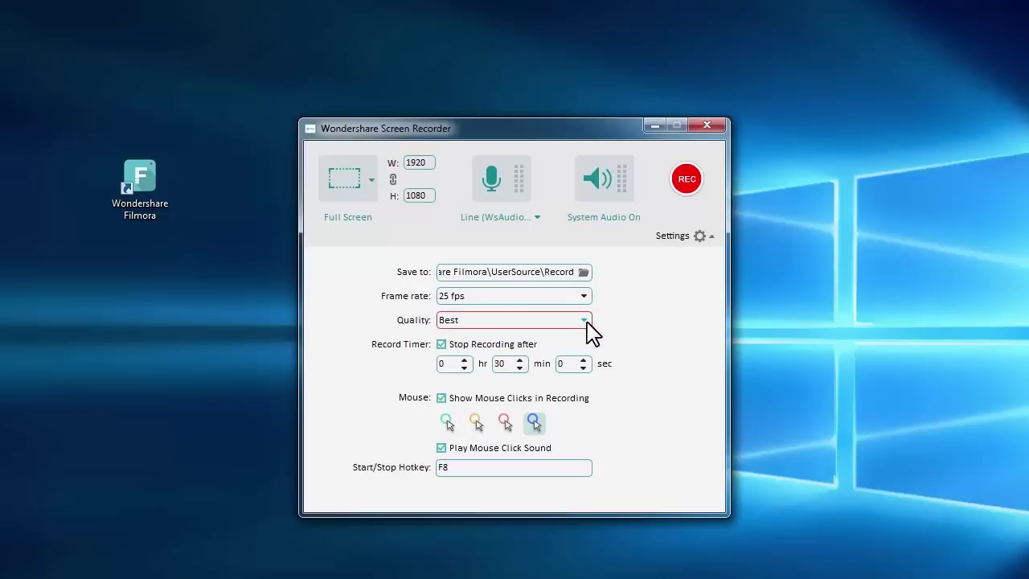
Review the 30-minute record timer, blue mouse-click highlights with sound, and the F8 start/stop hotkey
double_click(500, 363)
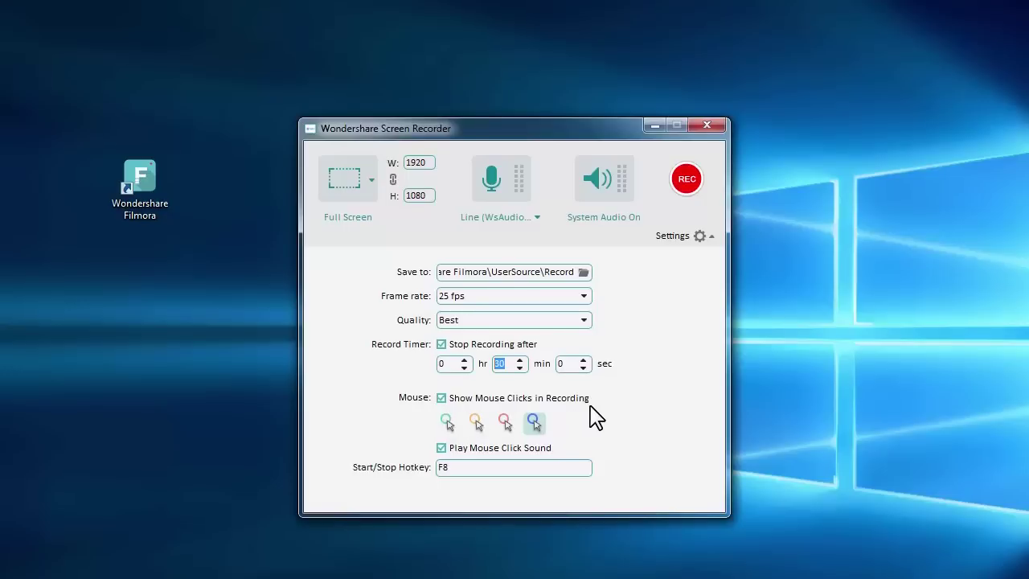
click(442, 398)
click(441, 398)
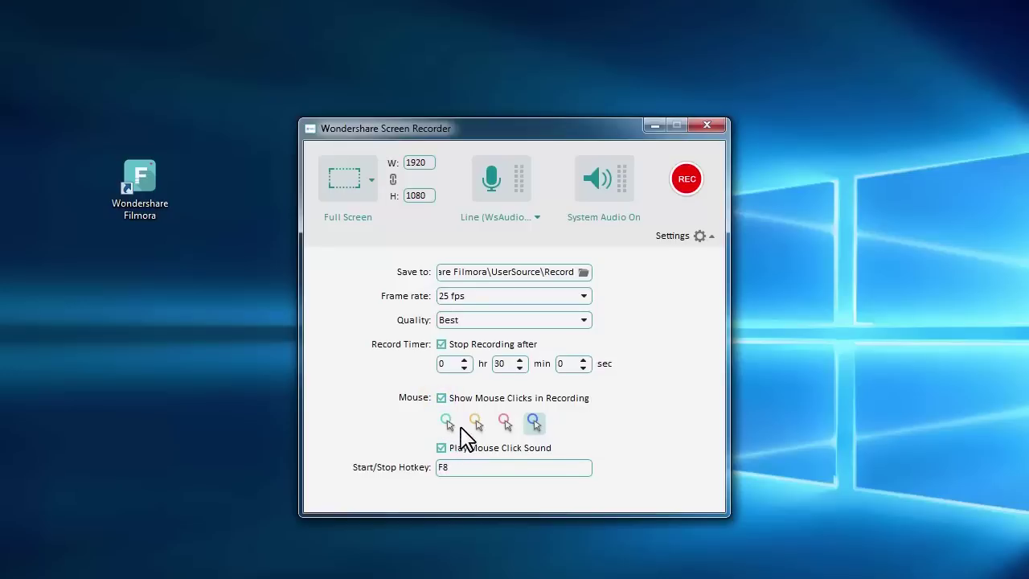
click(450, 422)
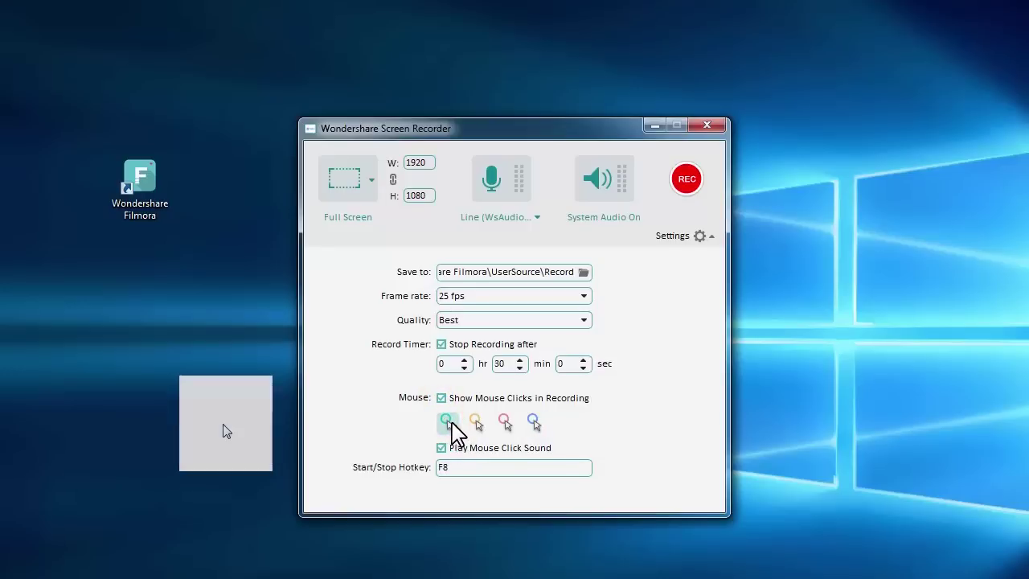
click(534, 422)
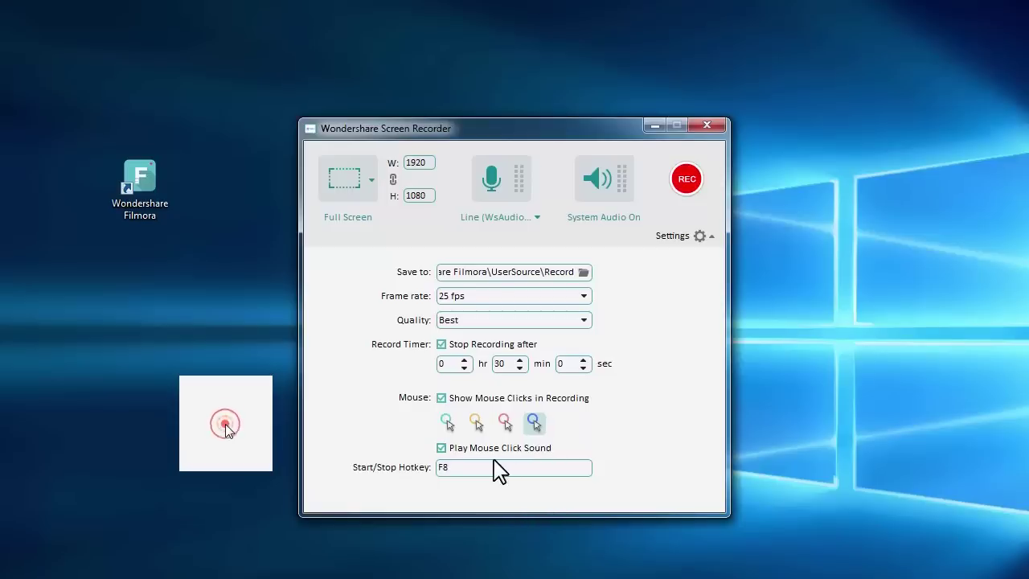
click(441, 447)
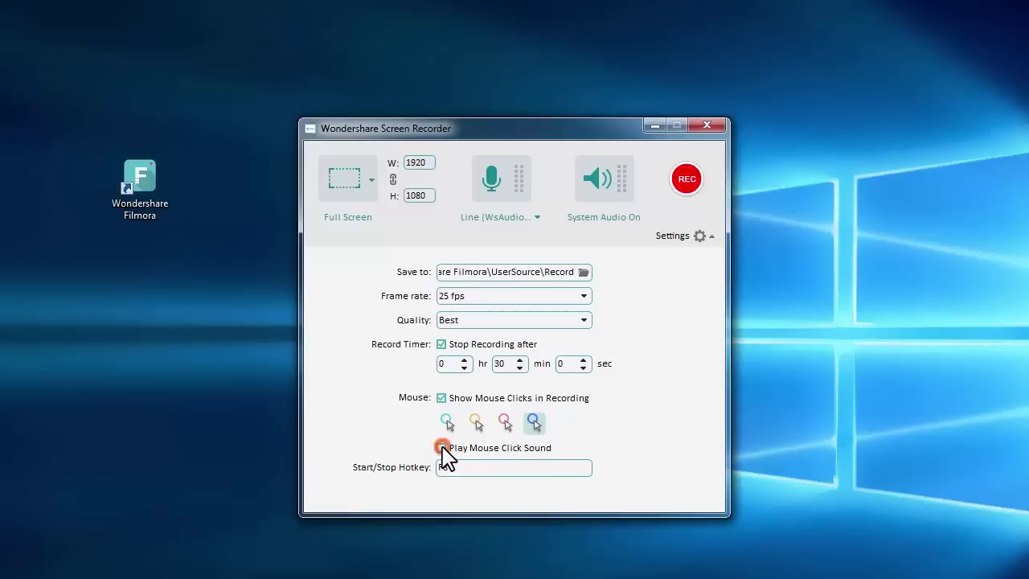
click(461, 466)
click(461, 467)
Start the full-screen recording in Wondershare Screen Recorder
click(685, 182)
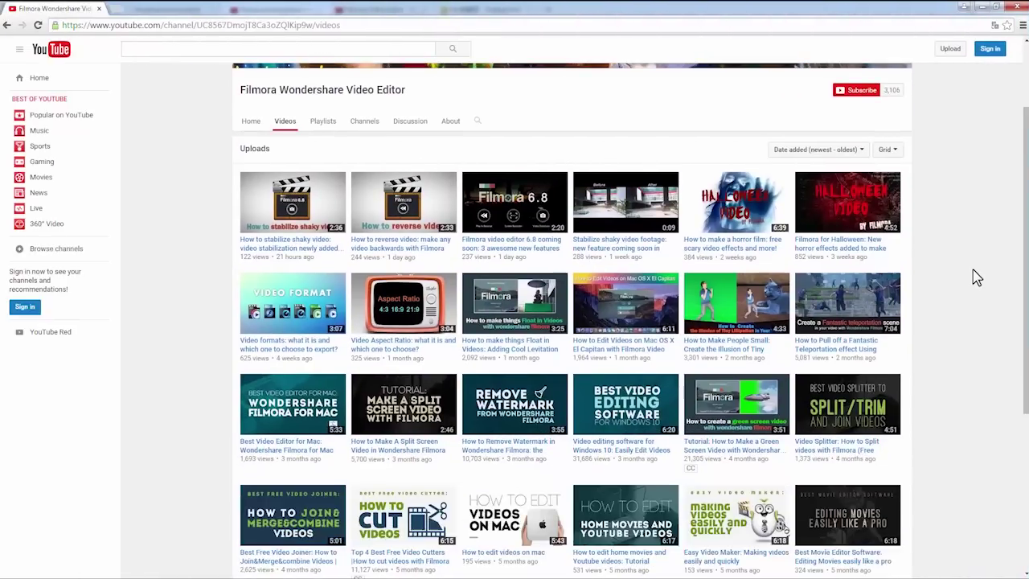
Scroll down the Filmora Wondershare Video Editor channel's YouTube uploads
scroll(973, 275, down, 1)
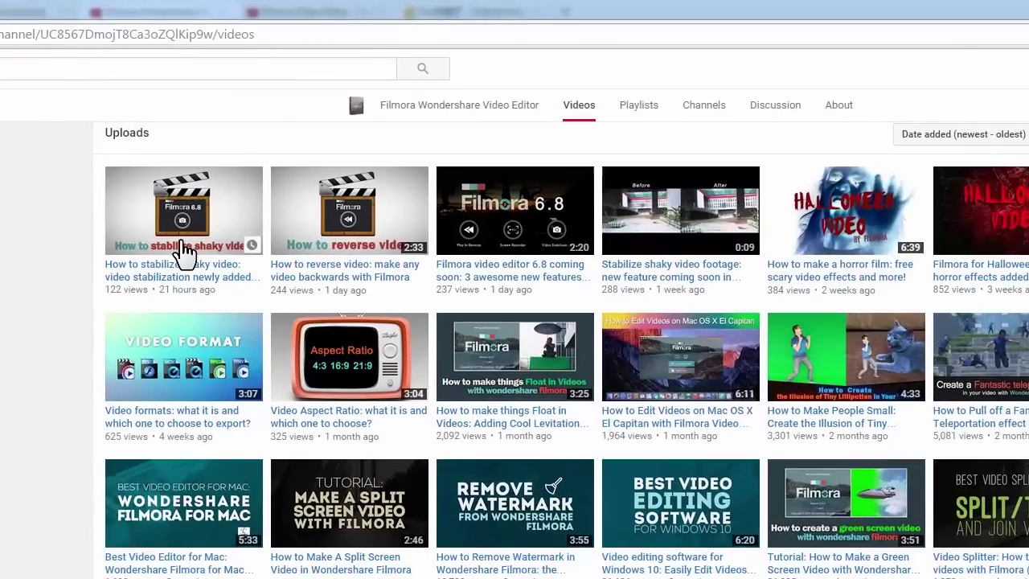